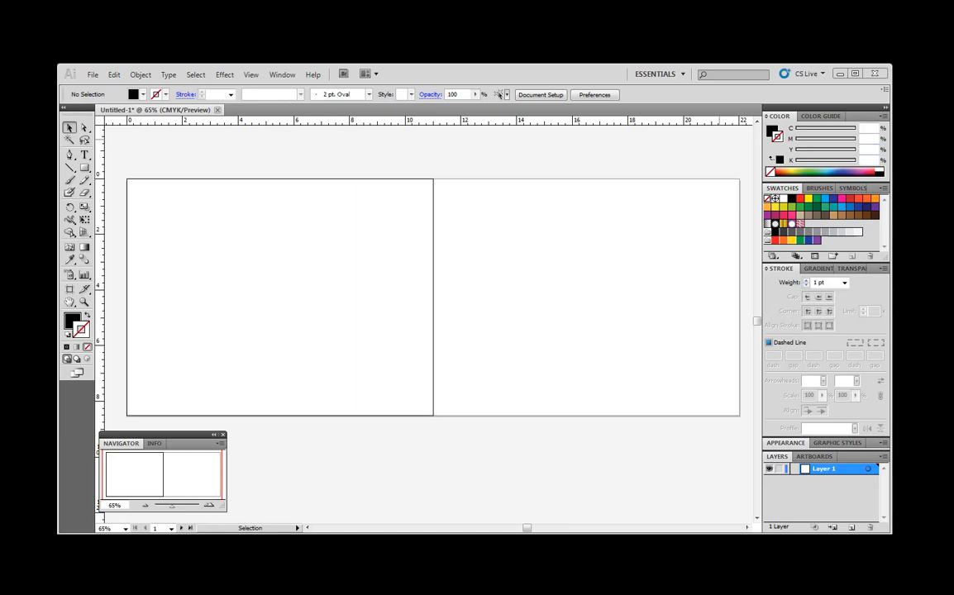
Examine the images in the montecito house-distribute folder as extra large icons, and return to the Illustrator document.
left_click_drag(953, 213, 618, 121)
left_click(866, 156)
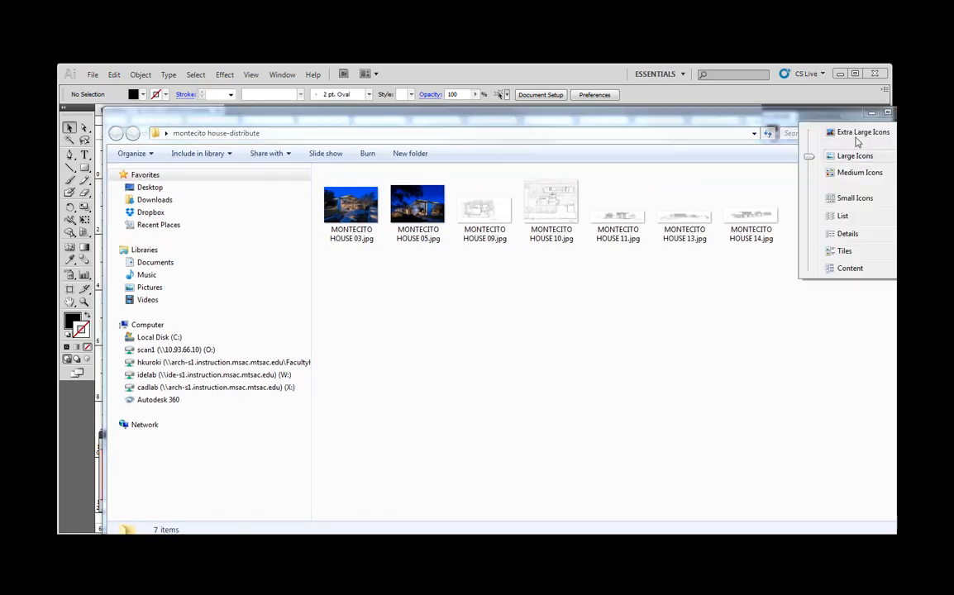
left_click(860, 133)
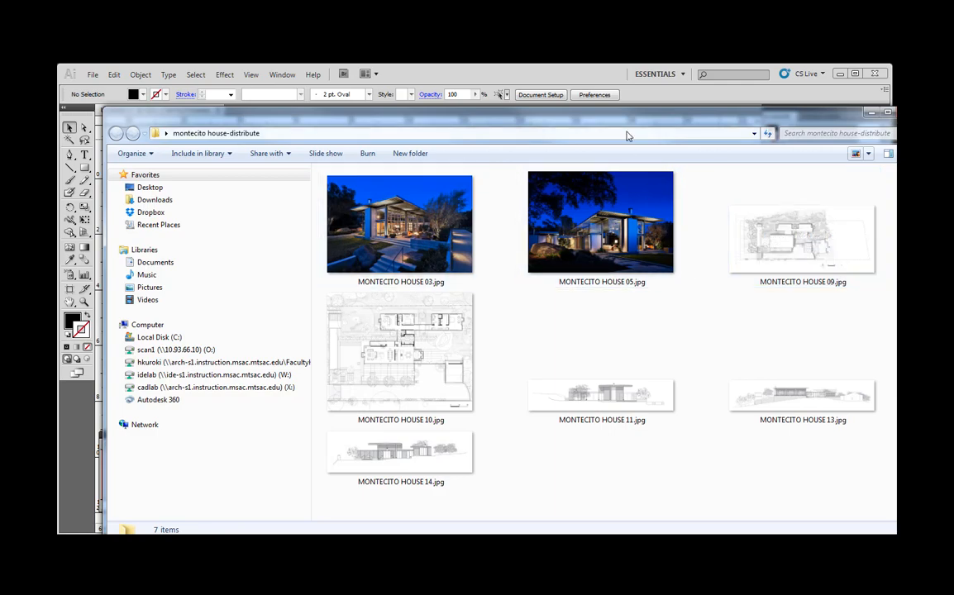
left_click_drag(636, 121, 631, 105)
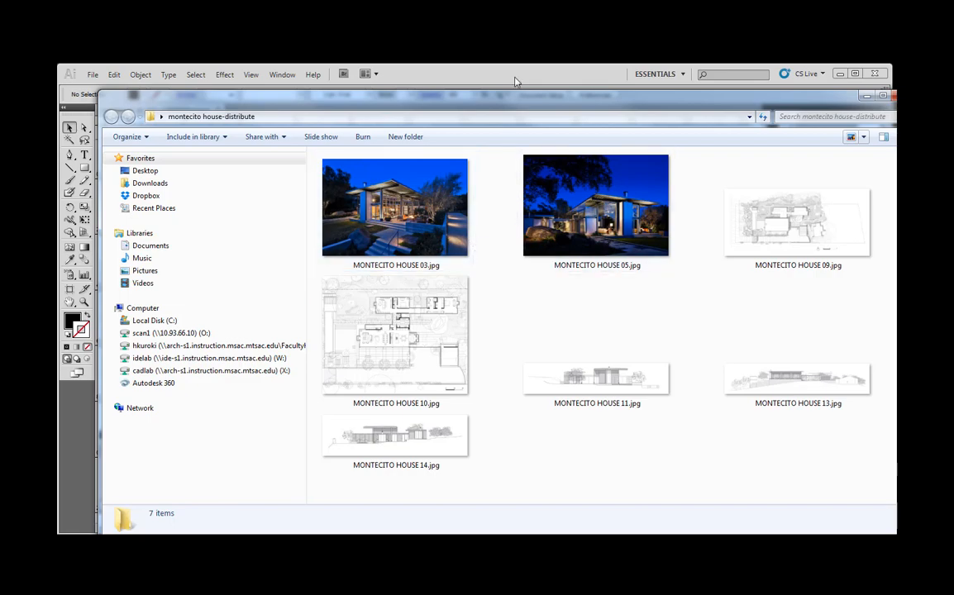
left_click_drag(513, 97, 953, 132)
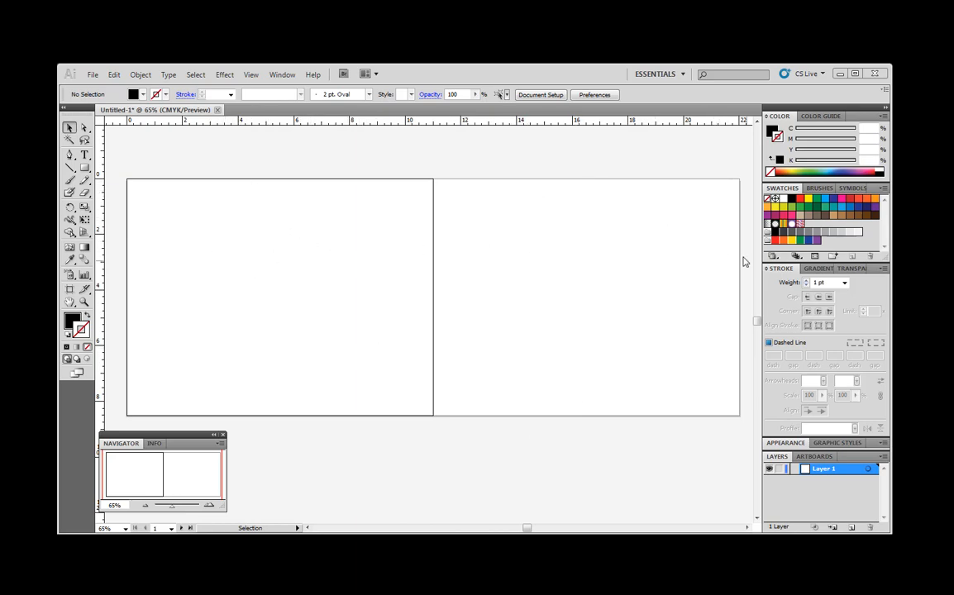
Rename Layer 1 as image1.
double_click(857, 469)
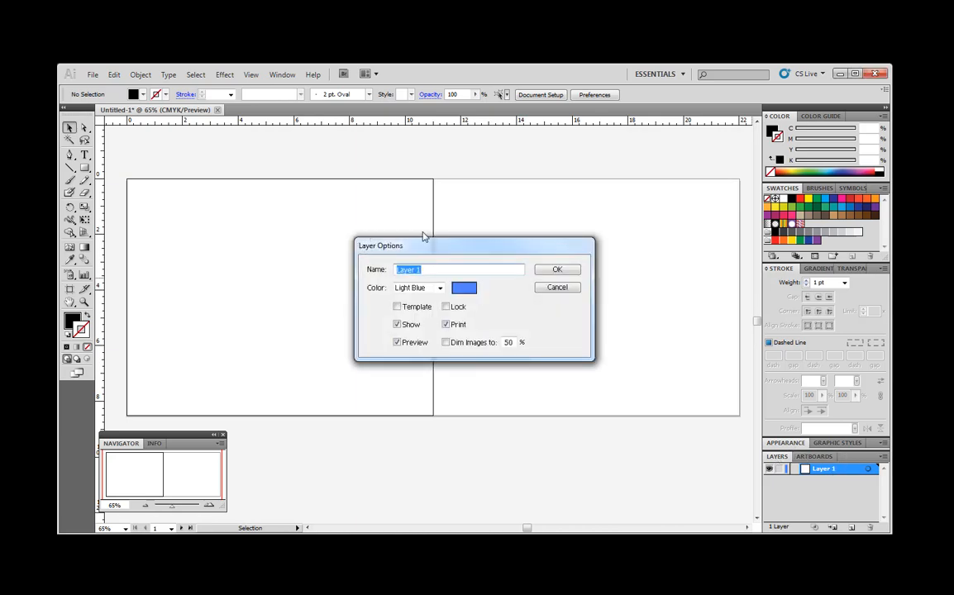
type("image1")
left_click(556, 270)
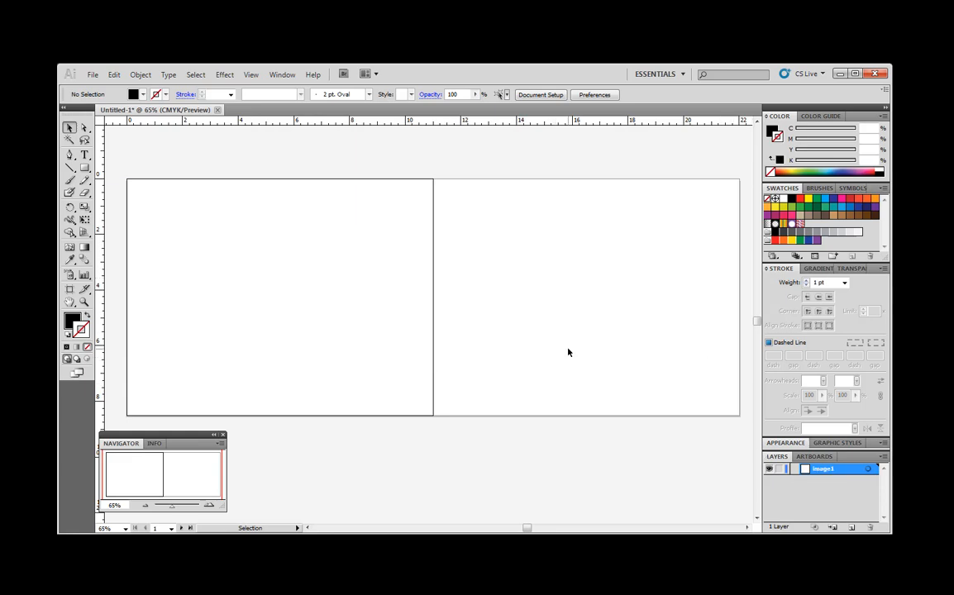
Place MONTECITO HOUSE 03.jpg from the montecito house-distribute folder on the Desktop into the document.
left_click(92, 75)
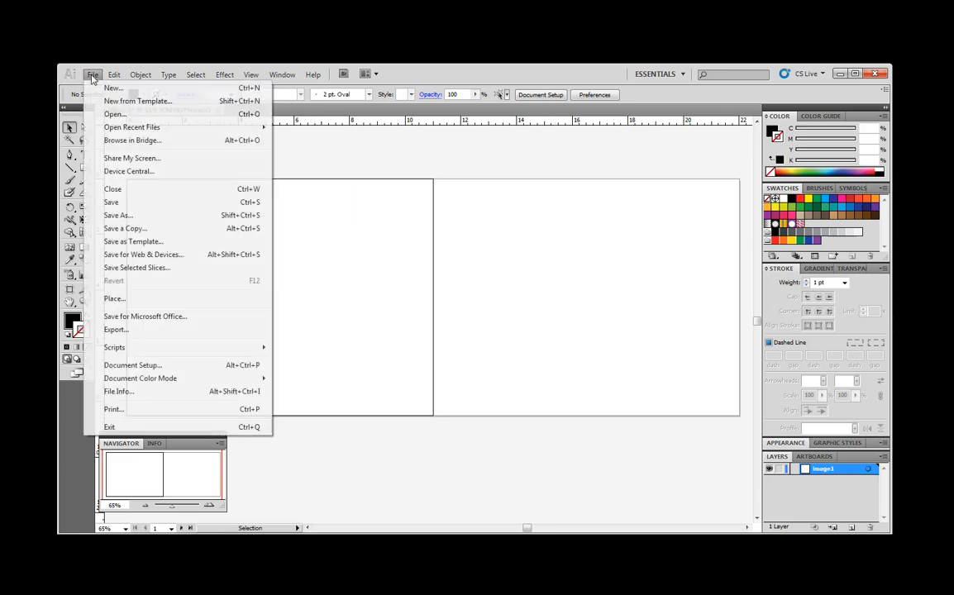
left_click(122, 300)
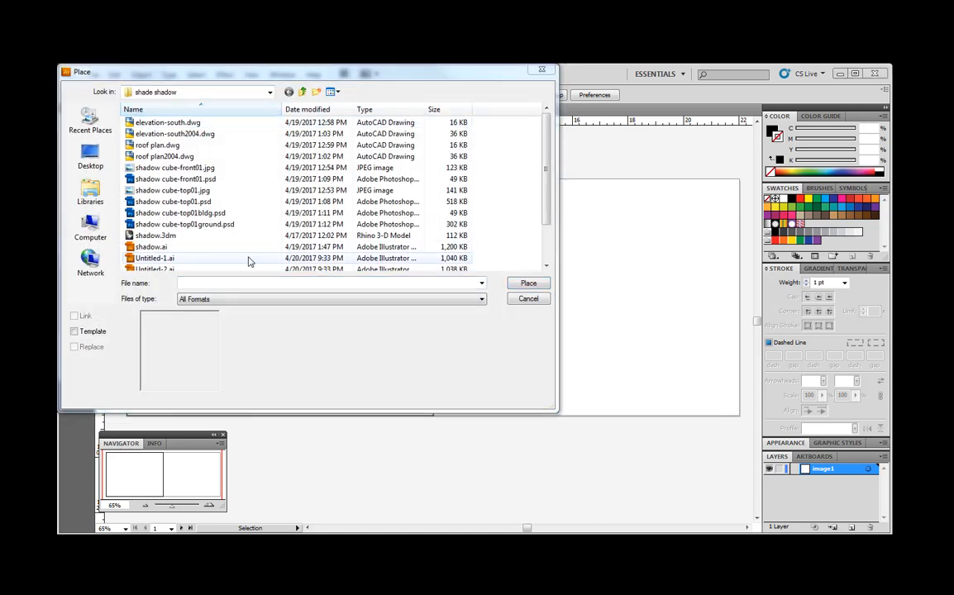
left_click(270, 92)
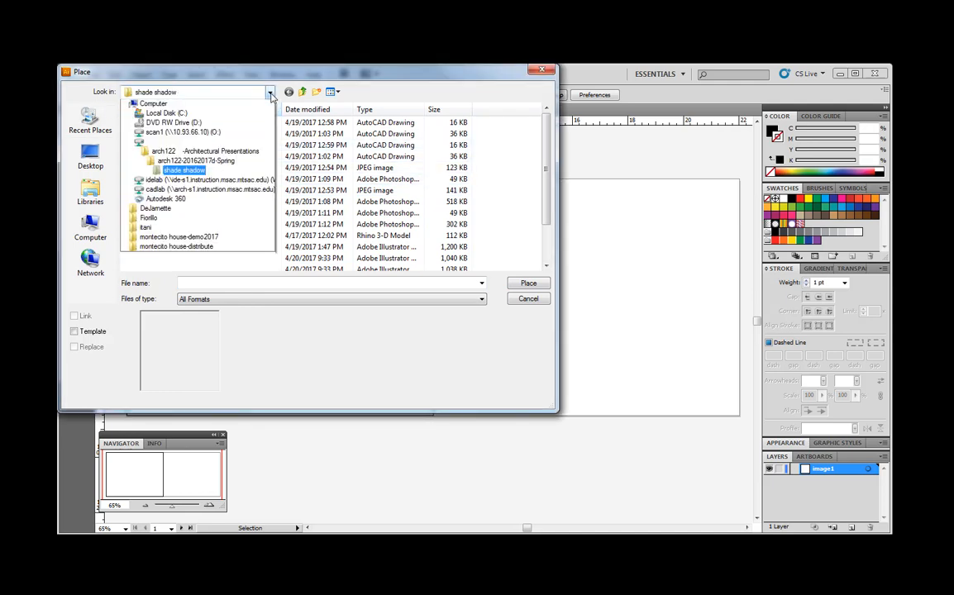
left_click(175, 118)
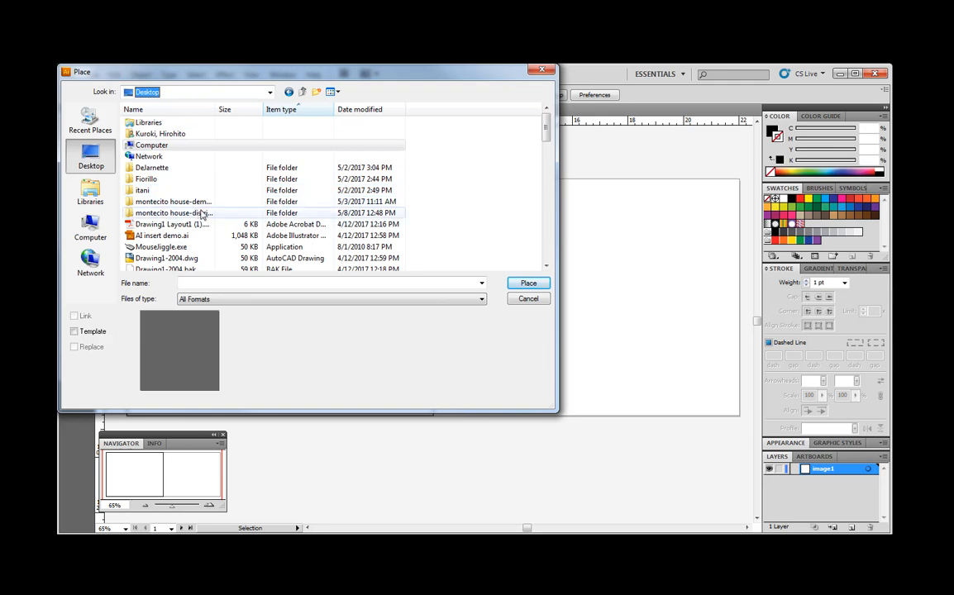
left_click(188, 214)
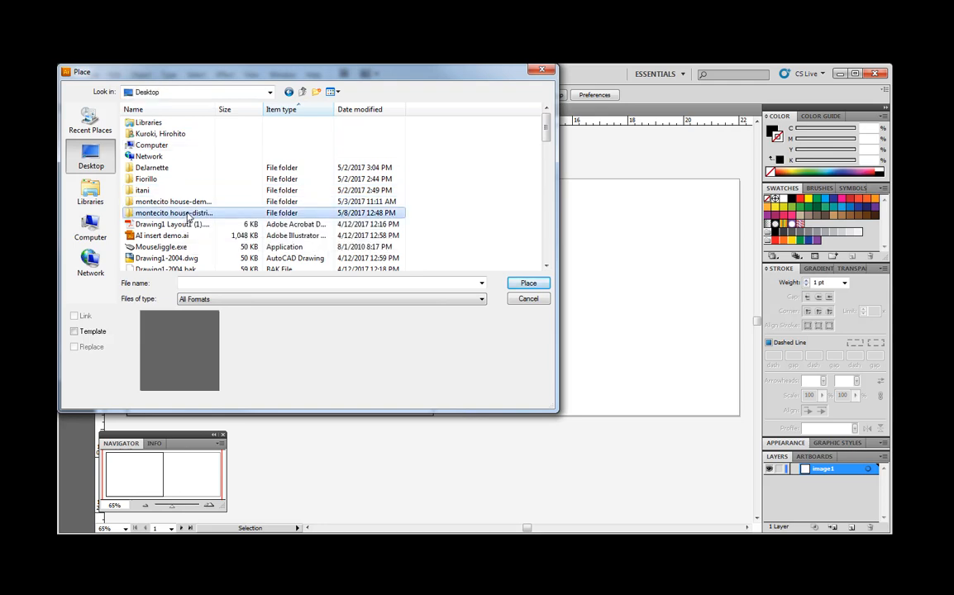
double_click(189, 214)
left_click(153, 147)
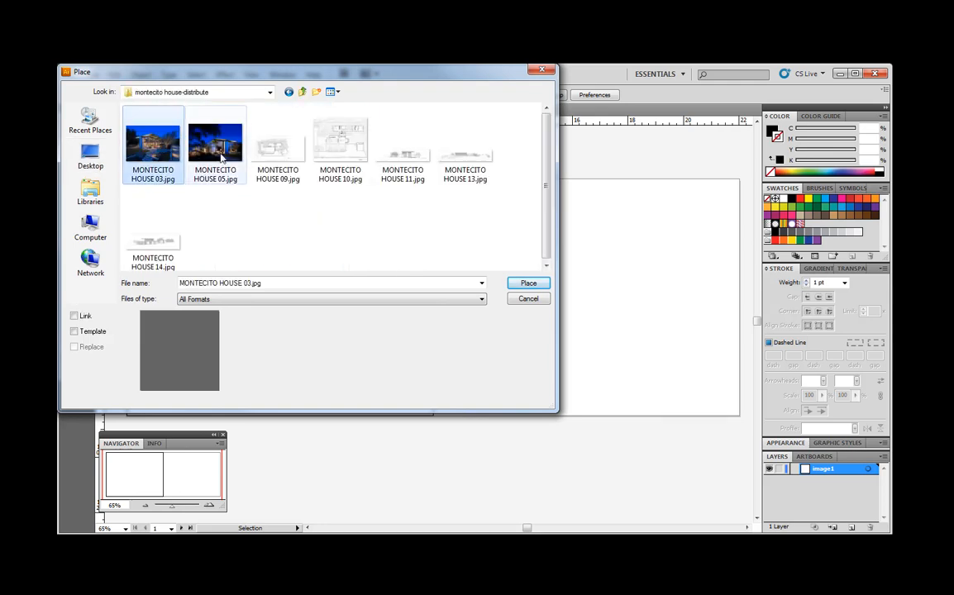
left_click(529, 283)
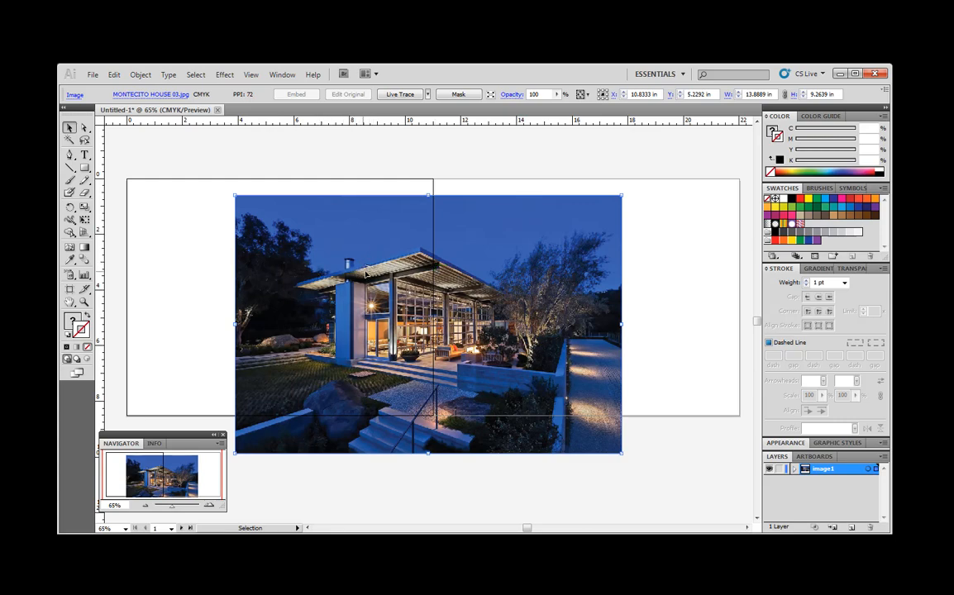
Move the placed photo so its upper-left corner aligns with the upper-left corner of the first artboard.
left_click_drag(331, 272, 257, 282)
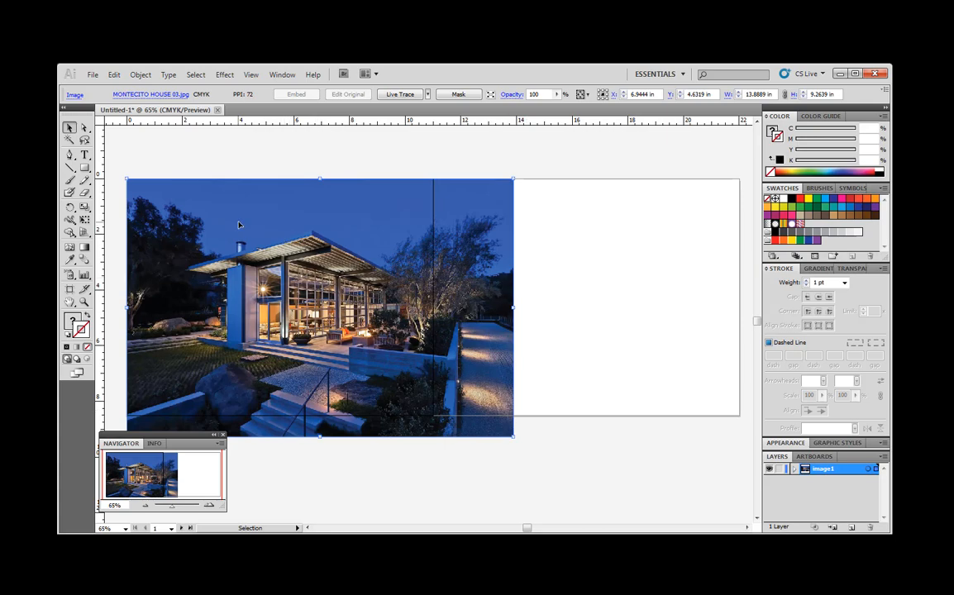
left_click_drag(333, 300, 343, 265)
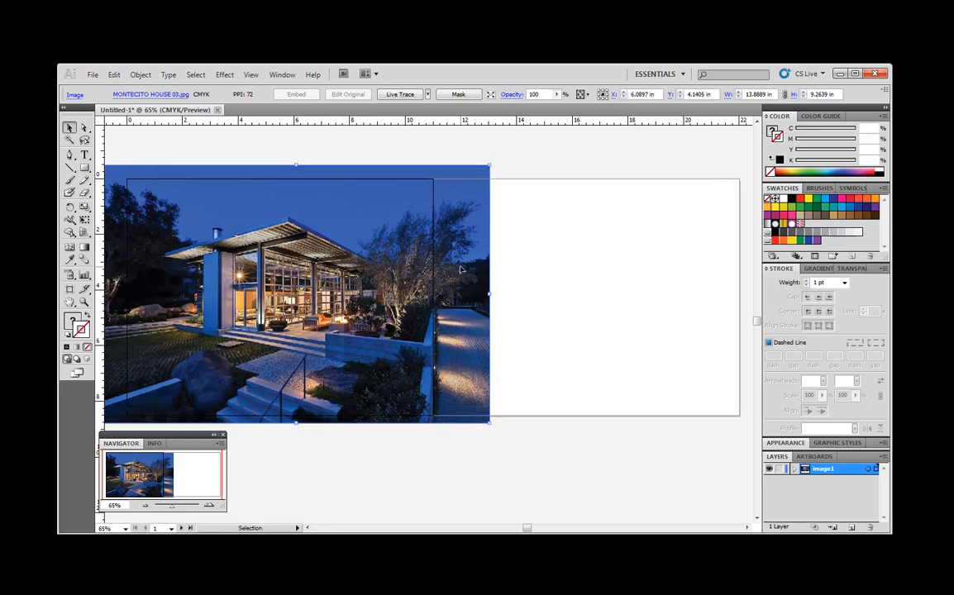
left_click_drag(402, 302, 428, 315)
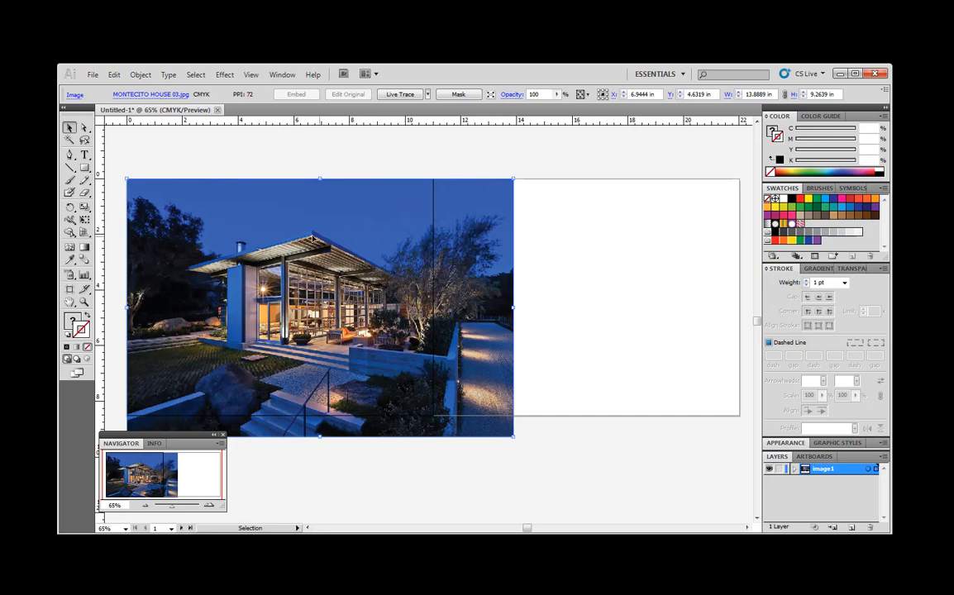
left_click_drag(263, 285, 382, 285)
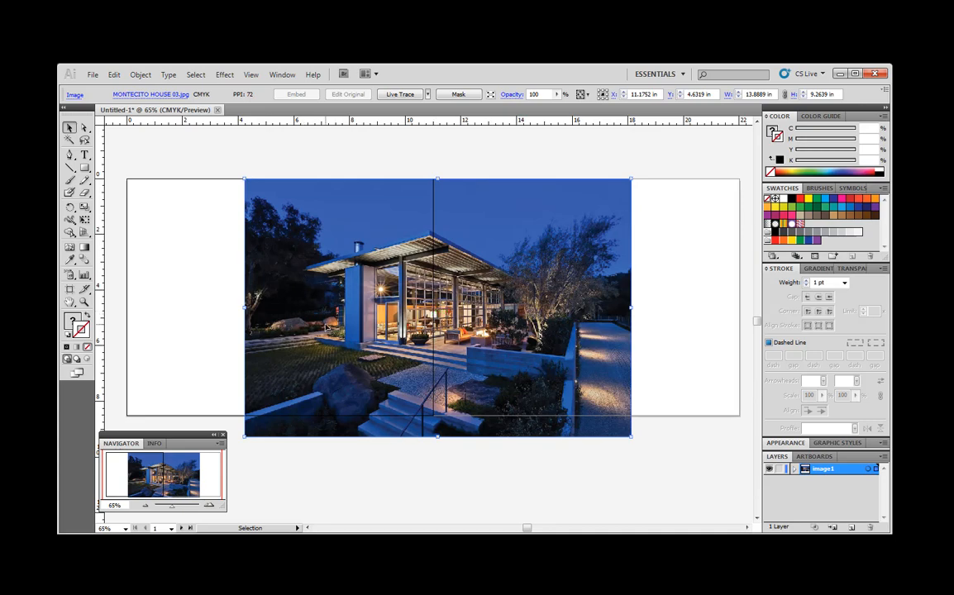
left_click_drag(364, 300, 230, 301)
left_click_drag(288, 294, 269, 294)
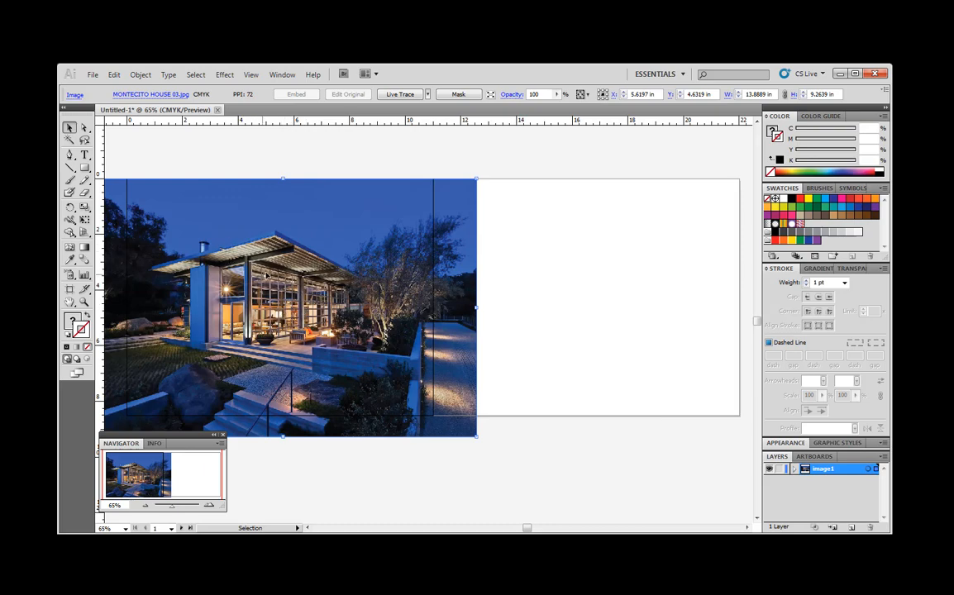
mouse_move(297, 317)
left_mouse_down()
mouse_move(319, 317)
mouse_move(310, 307)
left_mouse_up()
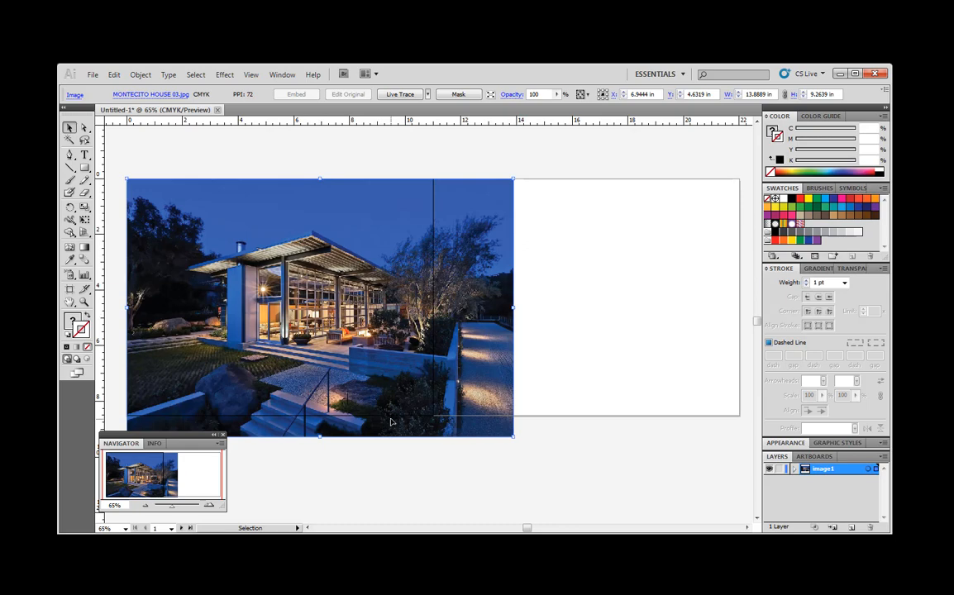
mouse_move(300, 323)
left_mouse_down()
mouse_move(322, 323)
mouse_move(300, 320)
left_mouse_up()
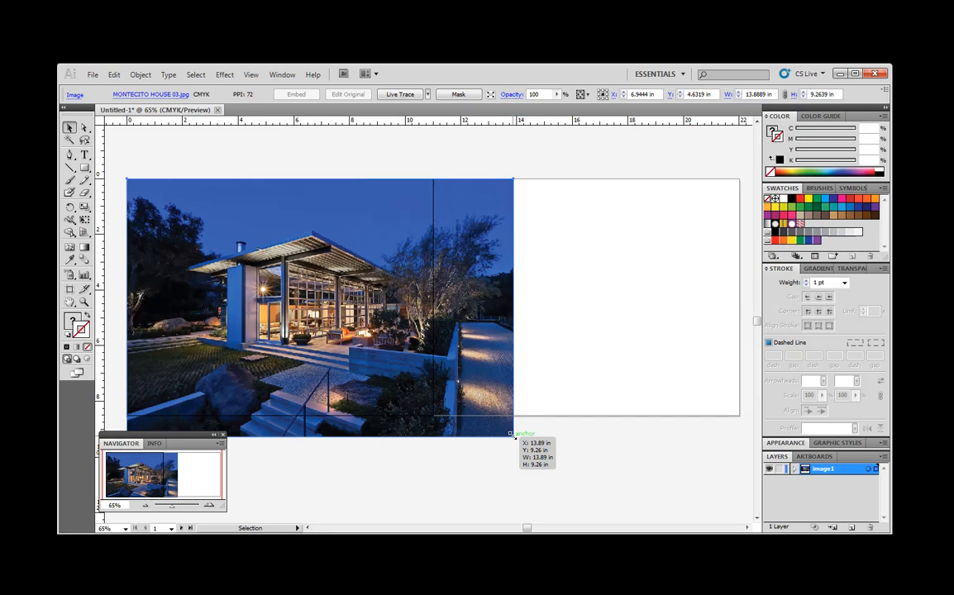
Scale the photo proportionally from its lower-right corner to 12.7436 by 8.5 in, so its bottom edge meets the artboard's bottom edge.
left_click_drag(511, 433, 490, 418)
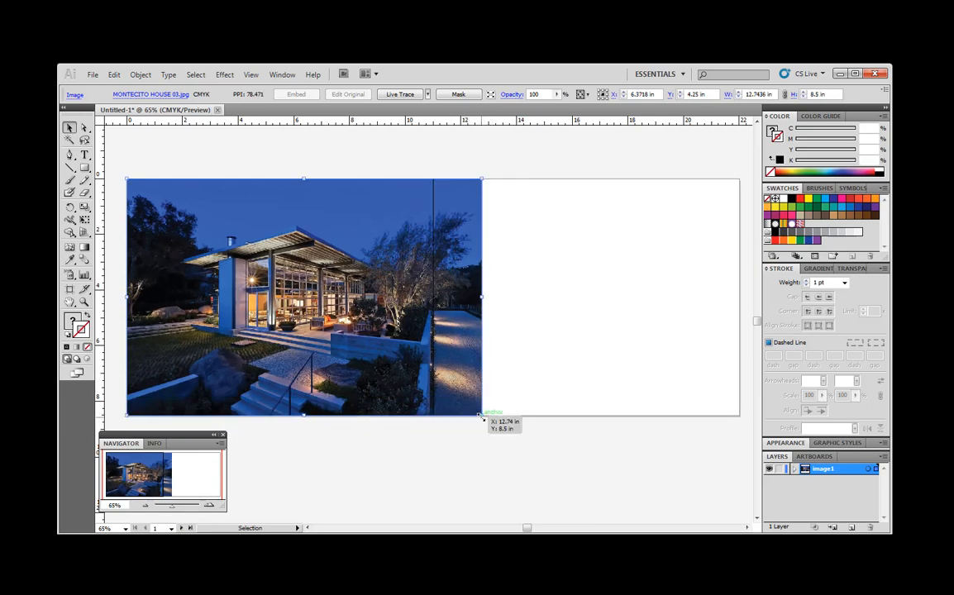
left_click_drag(483, 416, 486, 419)
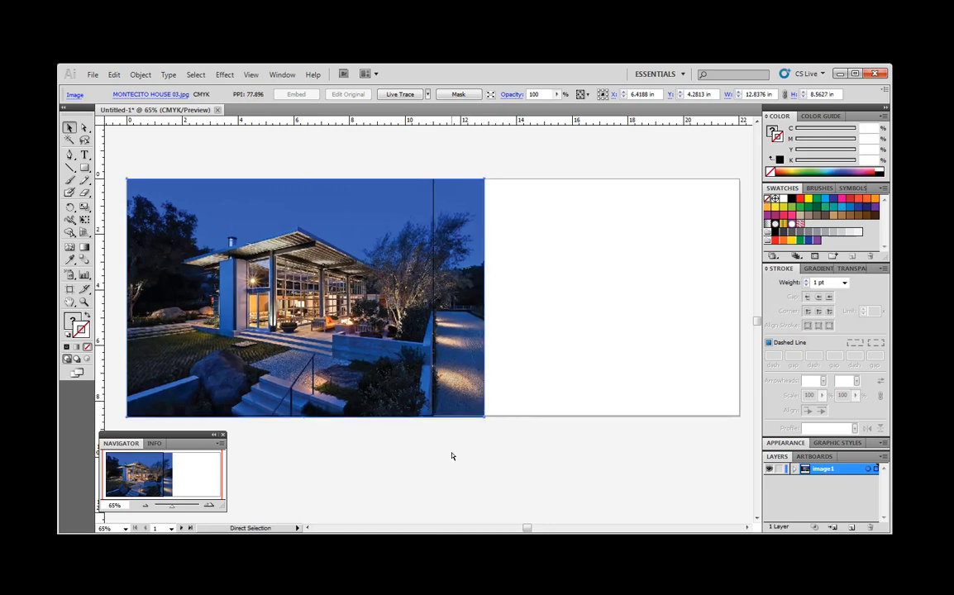
key("ctrl+plus")
key("ctrl+plus")
key("ctrl+plus")
key("ctrl+plus")
scroll(453, 451, "down", 10)
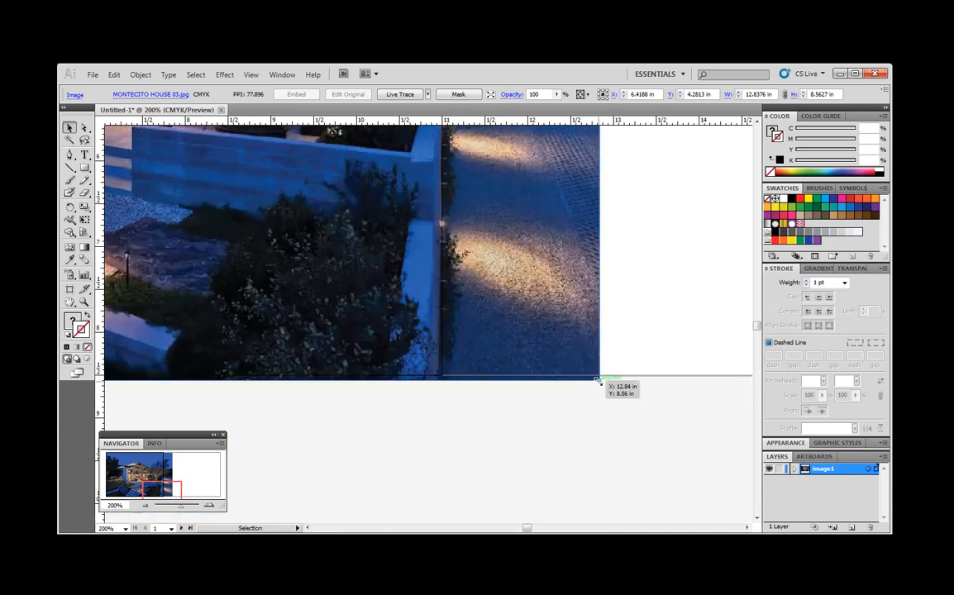
left_click_drag(599, 382, 591, 376)
scroll(637, 306, "up", 2)
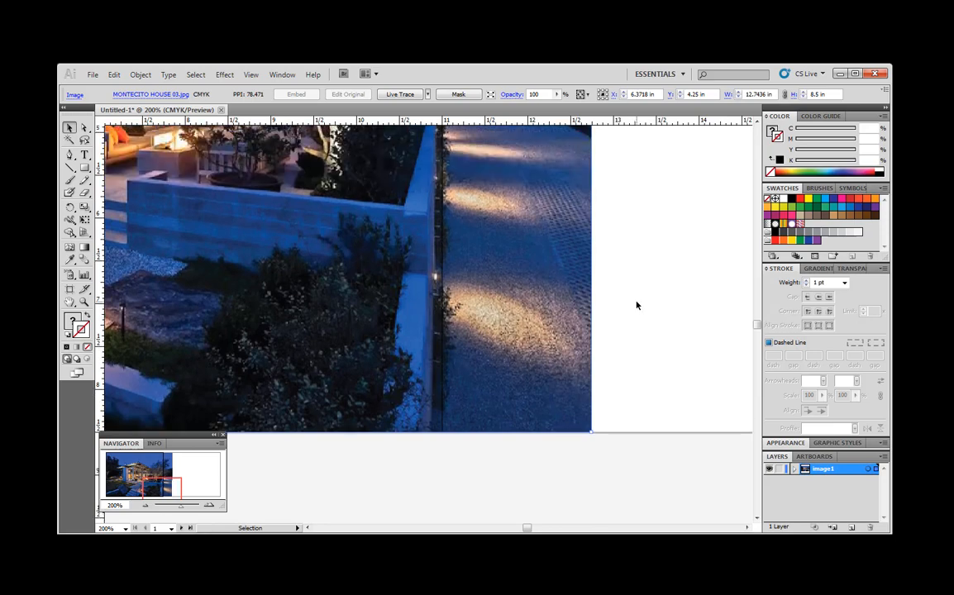
scroll(637, 306, "up", 1)
key("ctrl+minus")
key("ctrl+minus")
key("ctrl+minus")
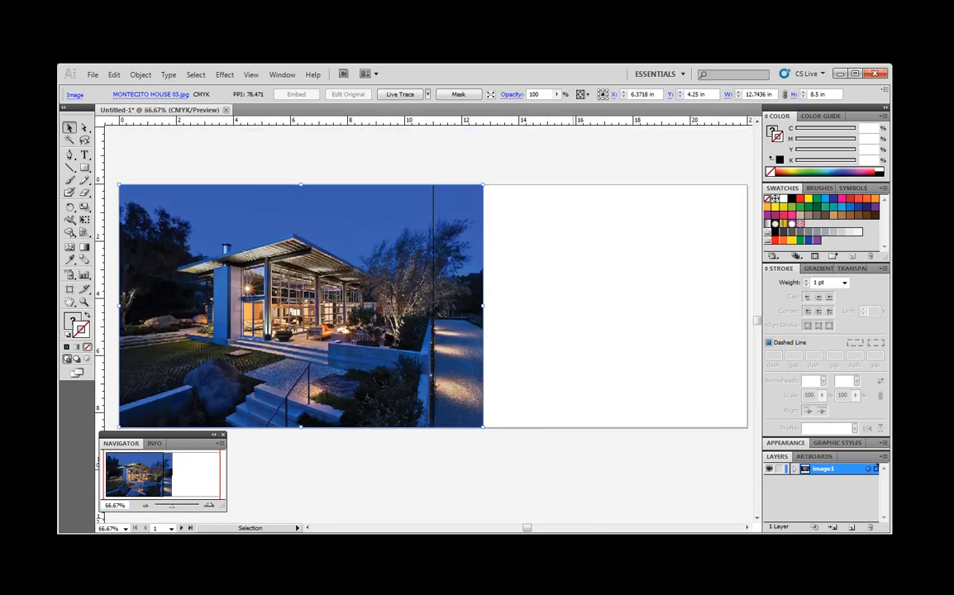
Try moving the photo down from the artboard's top edge, undo that move, and deselect the photo.
left_click_drag(530, 529, 523, 529)
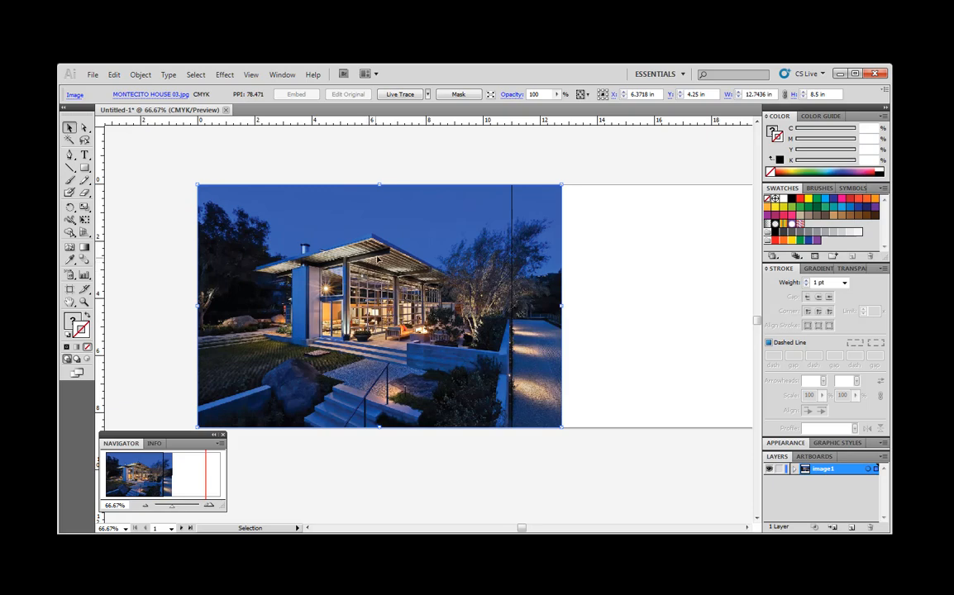
left_click_drag(398, 293, 393, 328)
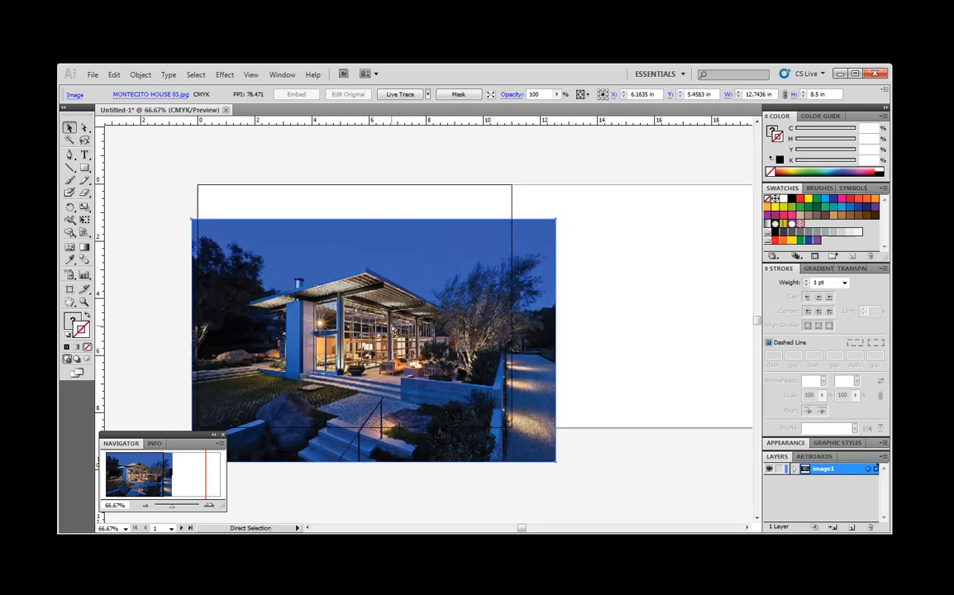
key("ctrl+z")
left_click(347, 143)
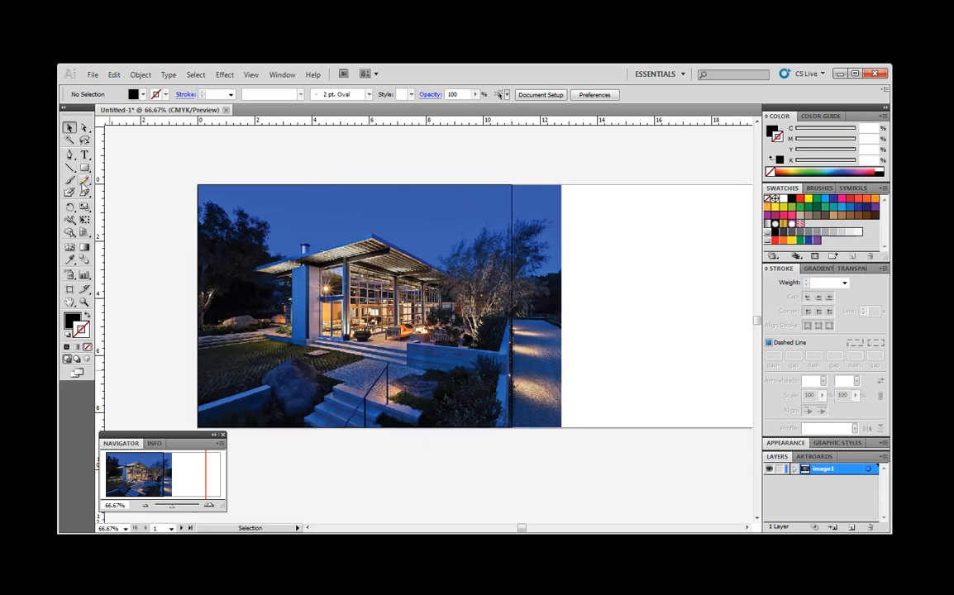
Add a vertical ruler guide and position it at X 5.5 in, halfway across the first artboard.
left_click_drag(101, 165, 355, 171)
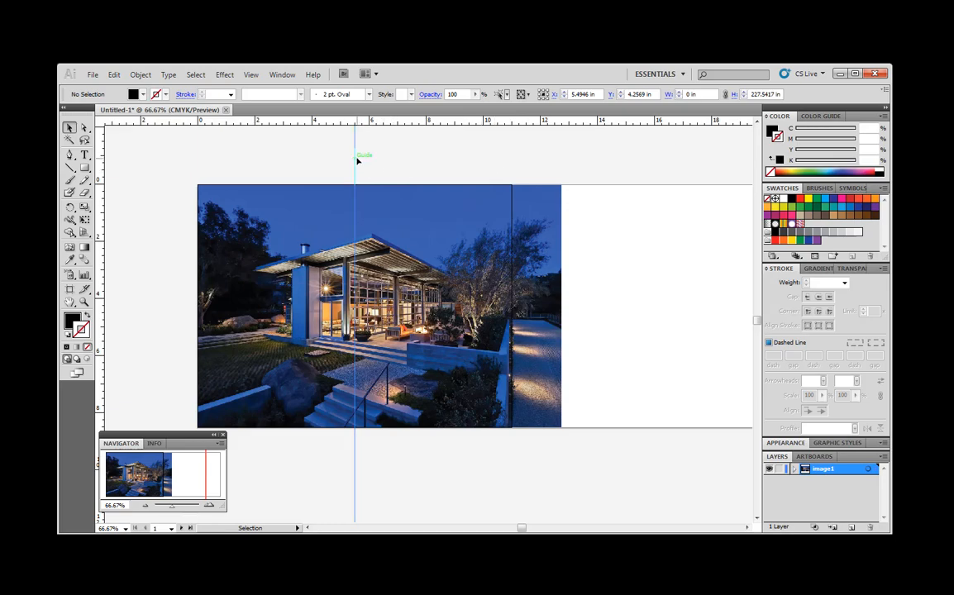
left_click_drag(356, 162, 348, 163)
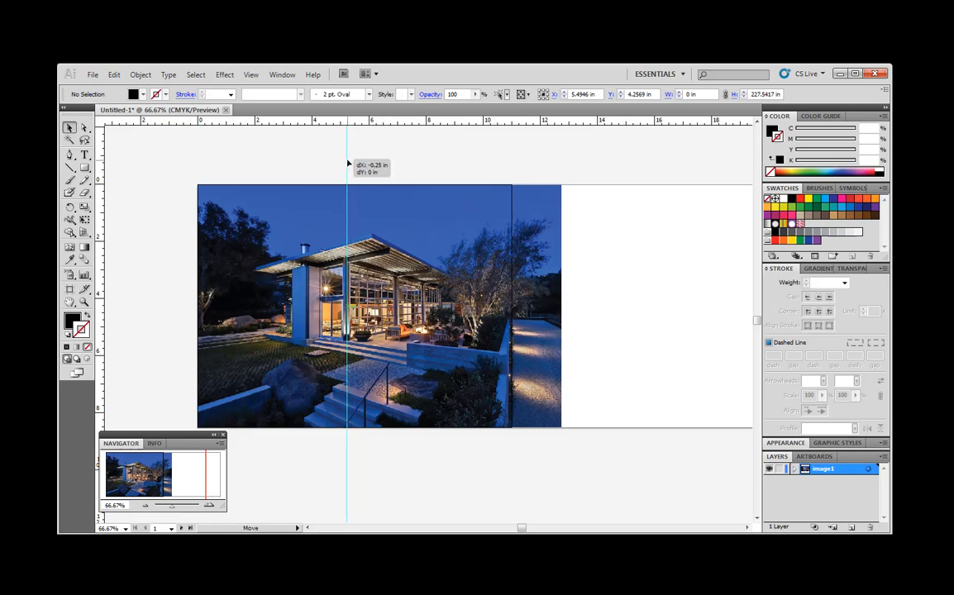
left_click_drag(348, 164, 347, 159)
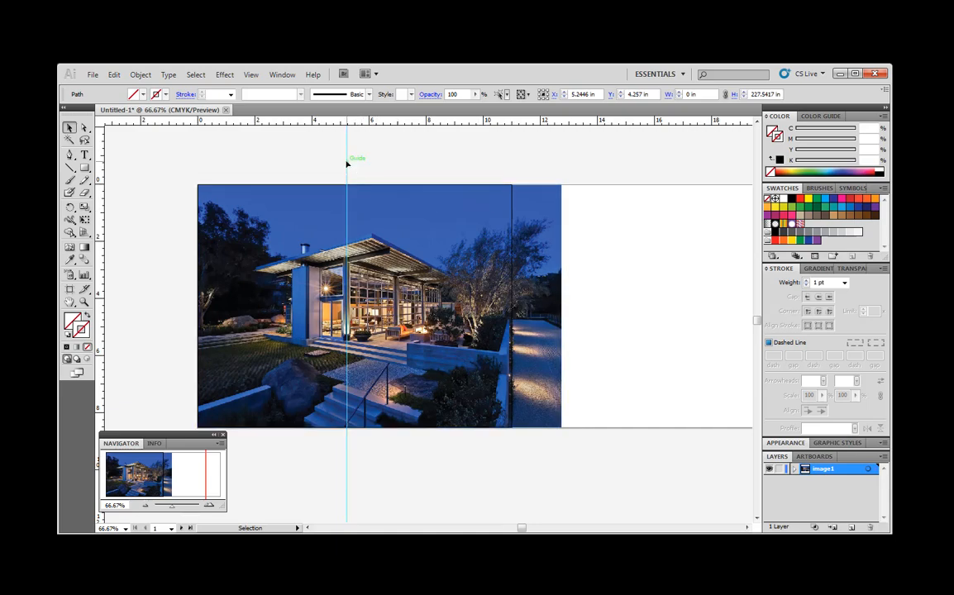
left_click_drag(347, 162, 355, 162)
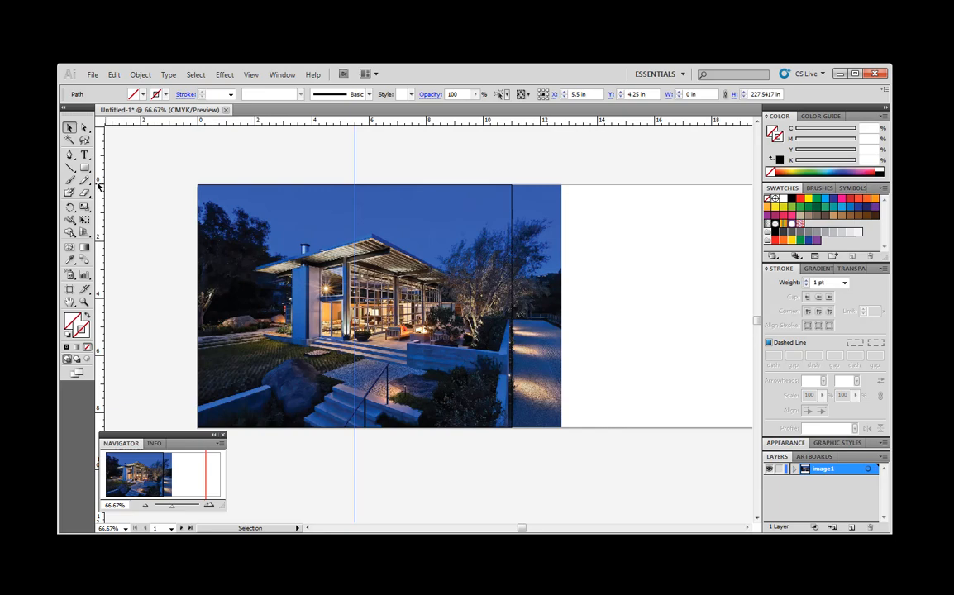
Add two more vertical ruler guides across the photo at about 3.5 in and 7 in.
left_click_drag(96, 170, 299, 155)
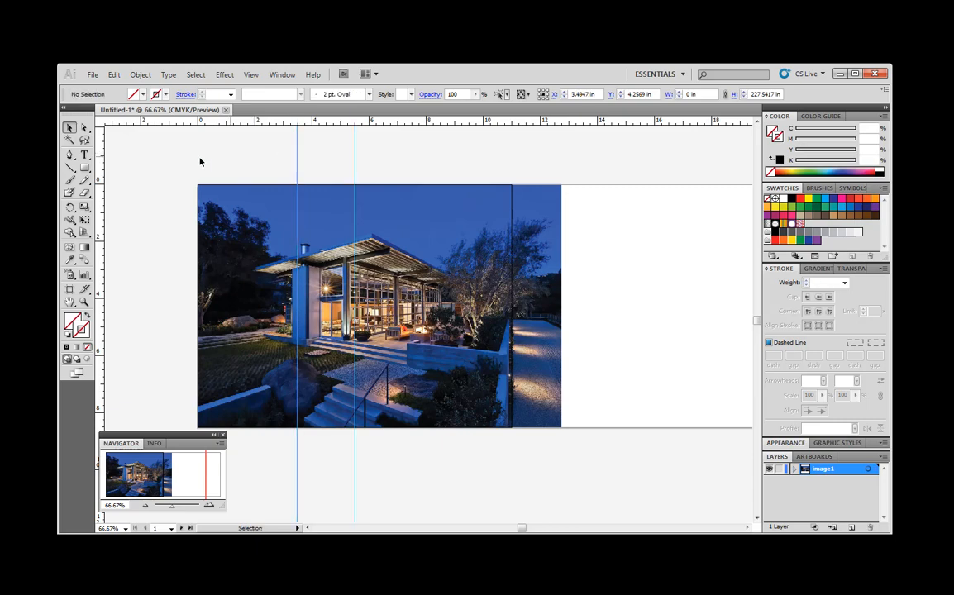
left_click_drag(99, 145, 399, 175)
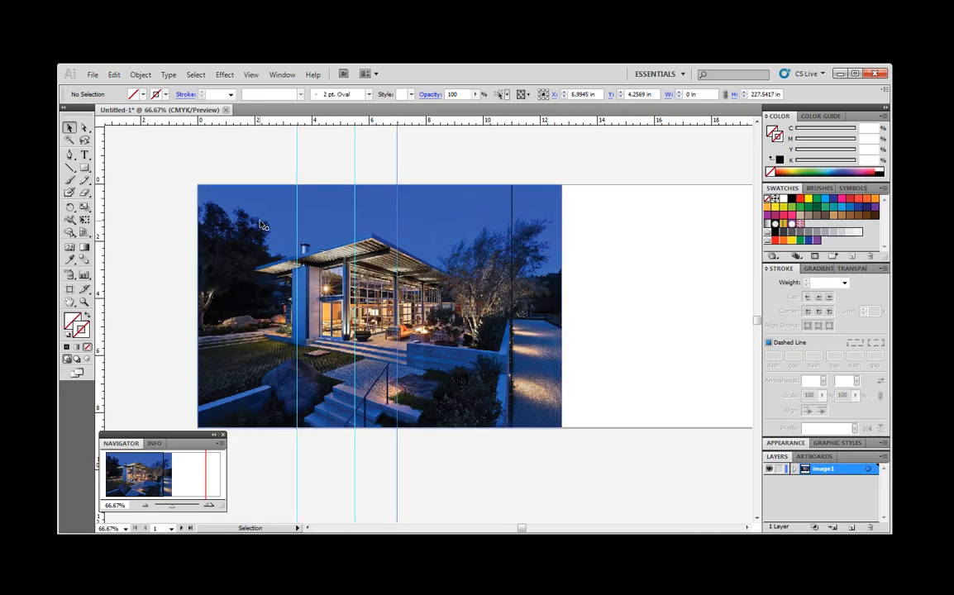
left_click(398, 148)
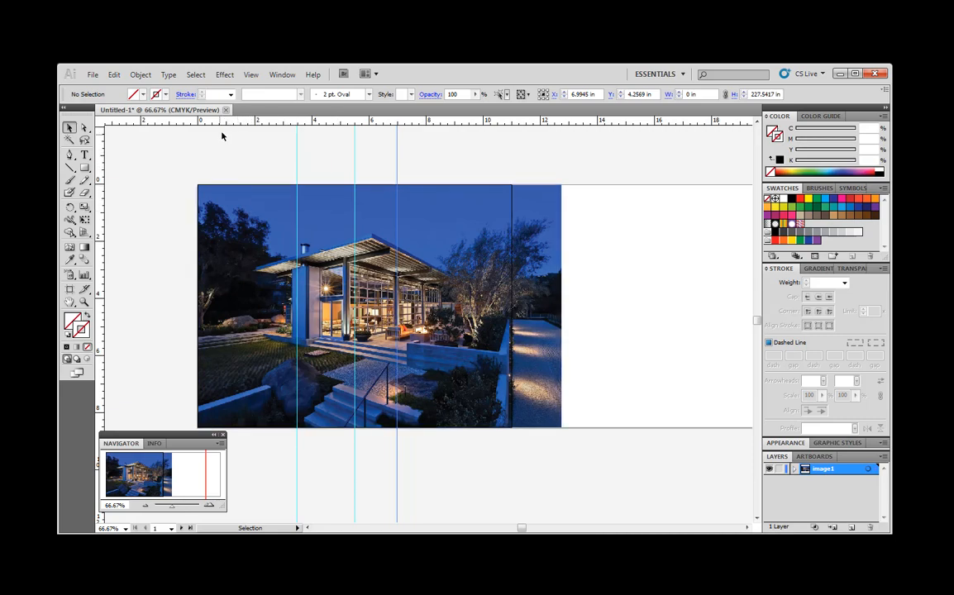
Add margin guides inside the first artboard's edges: vertical at about 0.5 and 10.5 in, horizontal at about 0.5 and 8 in.
left_click(484, 153)
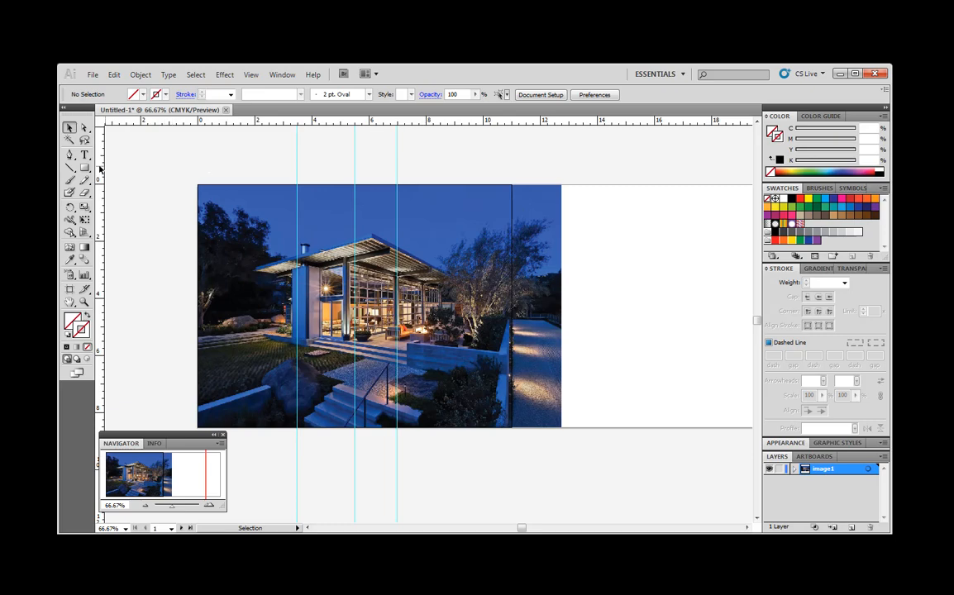
left_click_drag(100, 169, 212, 163)
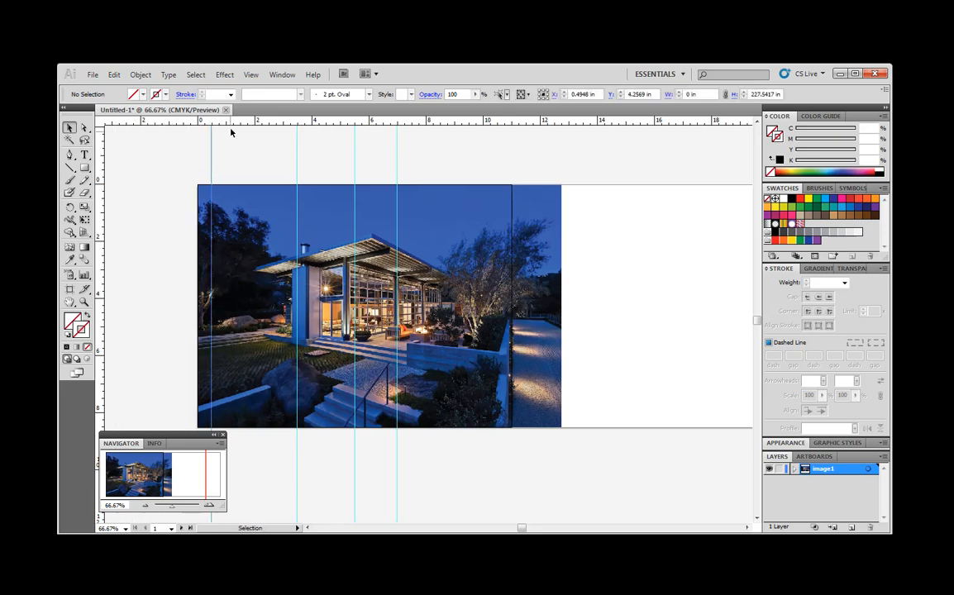
left_click_drag(236, 122, 232, 202)
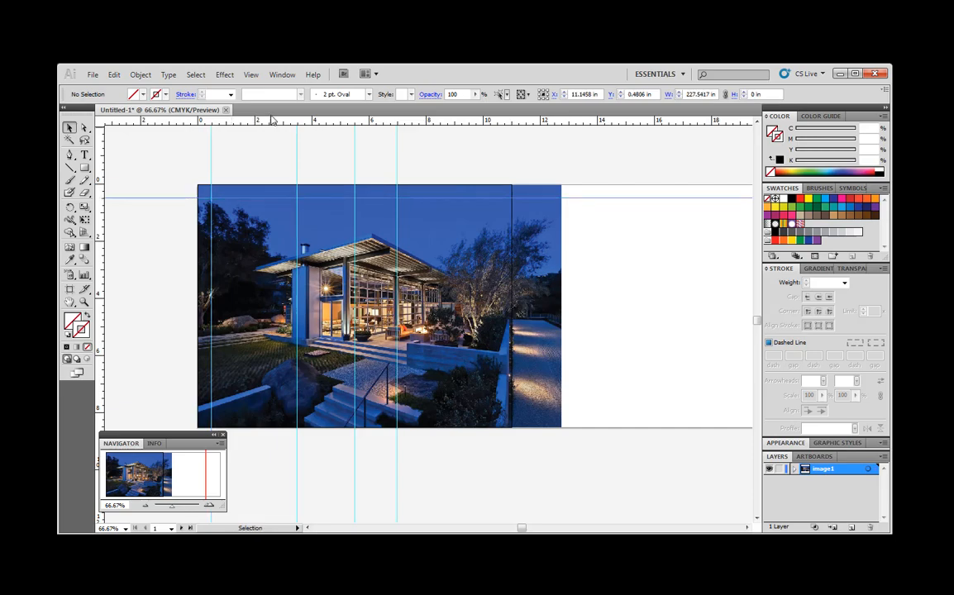
left_click_drag(239, 118, 272, 414)
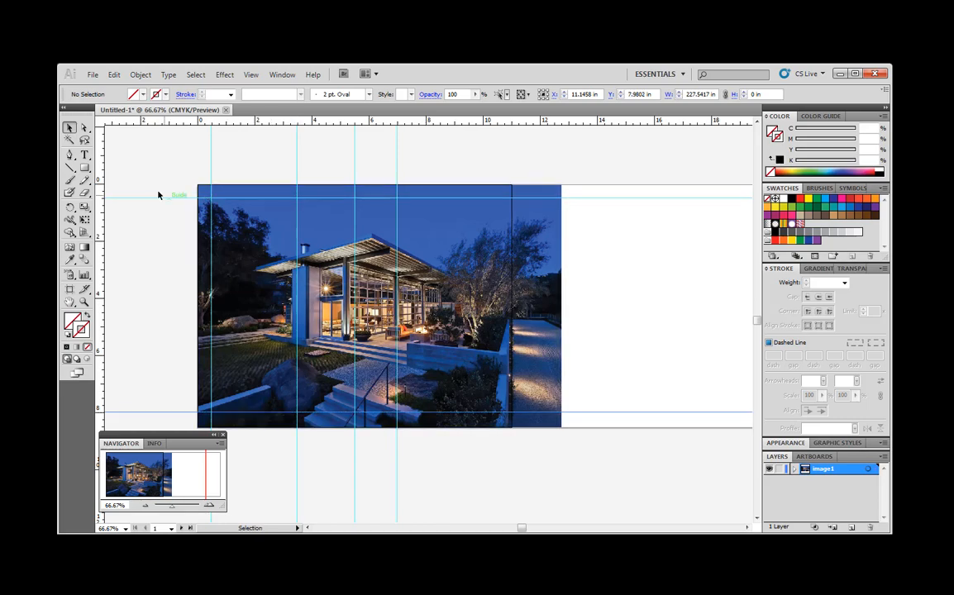
left_click_drag(99, 146, 497, 175)
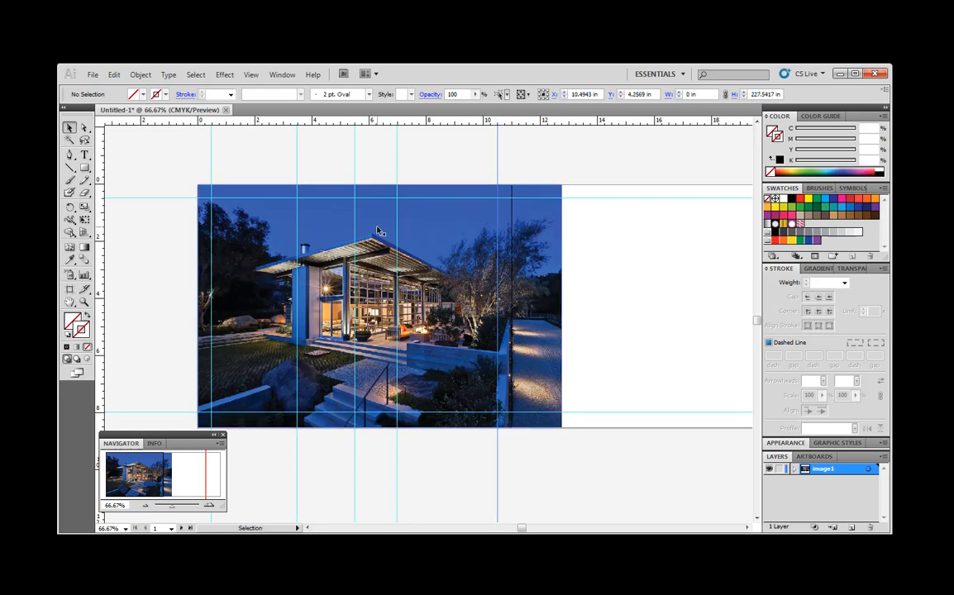
left_click(537, 145)
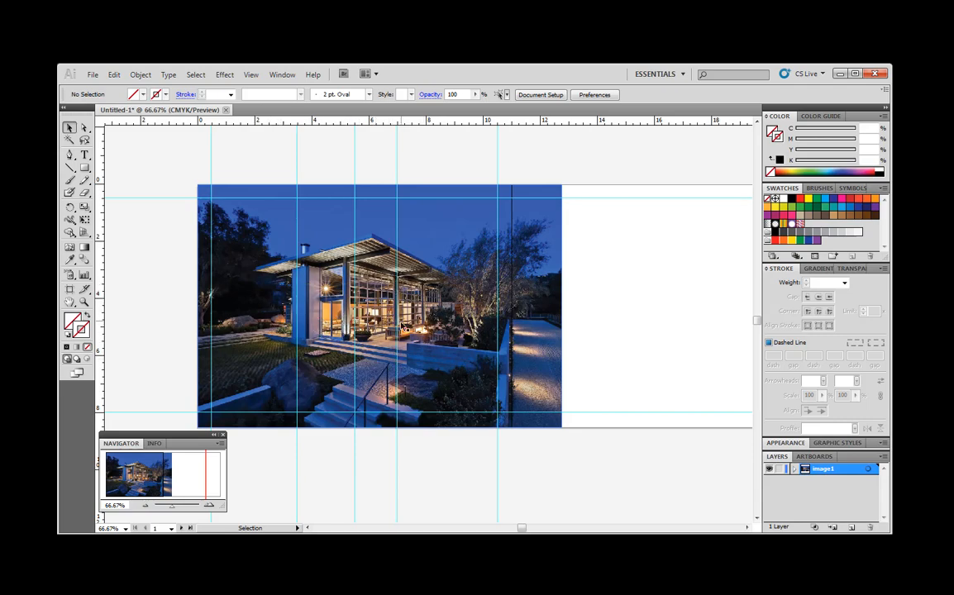
Move the photo horizontally left by about 1.6 in, bringing its right edge close to the first artboard's right edge.
left_click(447, 313)
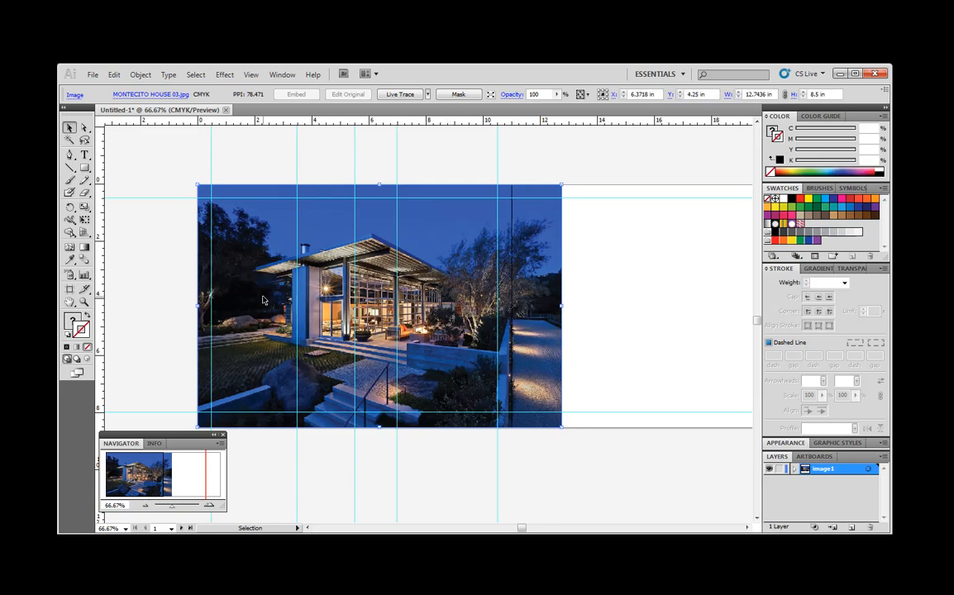
left_click_drag(263, 300, 233, 299)
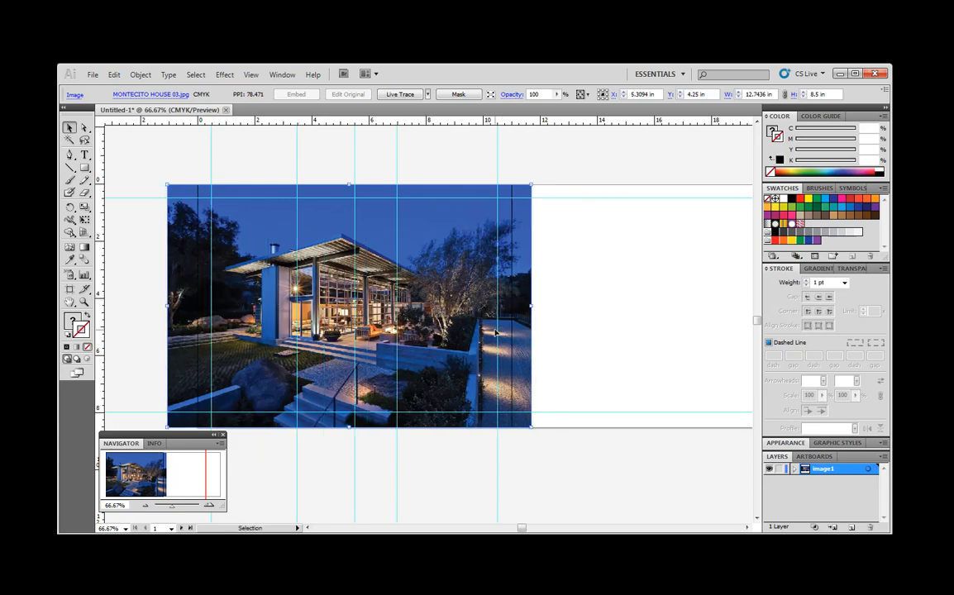
key("Left")
key("Left")
key("Left")
key("Left")
key("Left")
key("Left")
key("Left")
key("Left")
key("Left")
key("Left")
key("Left")
key("Left")
key("Left")
key("Left")
key("Left")
key("Left")
key("Left")
key("Left")
key("Left")
key("Left")
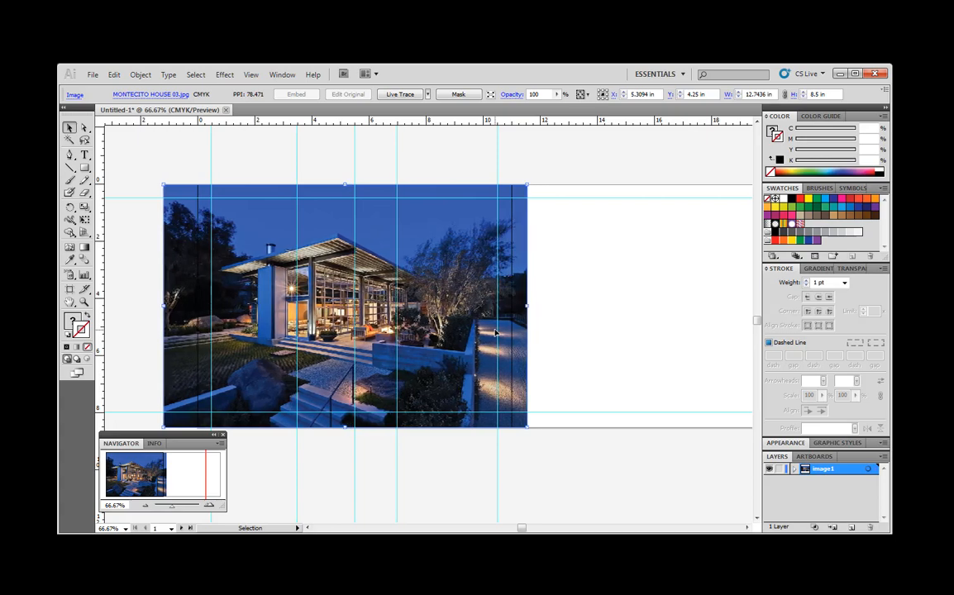
key("Left")
key("Left")
key("Left")
key("Left")
key("Left")
key("Left")
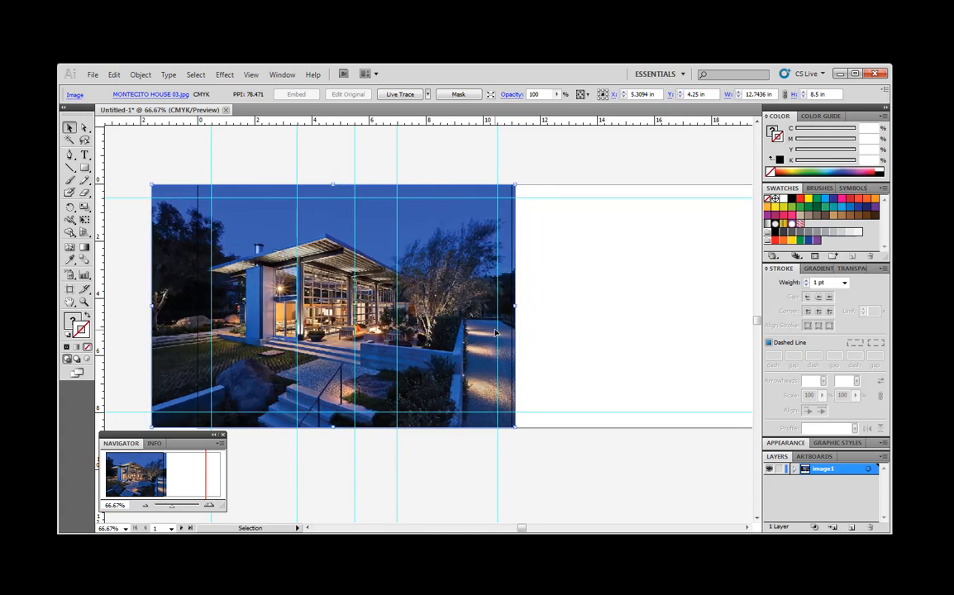